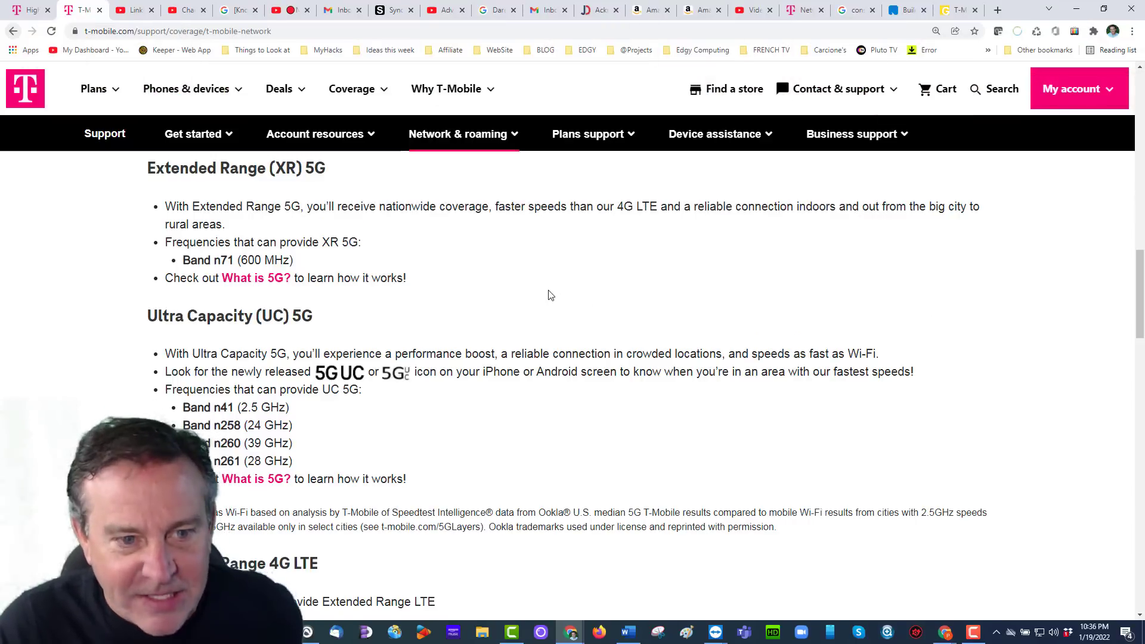
# Scroll through the current page, then switch to the 192.168.12.1 gateway Overview tab.
pyautogui.scroll(-1, 550, 295)
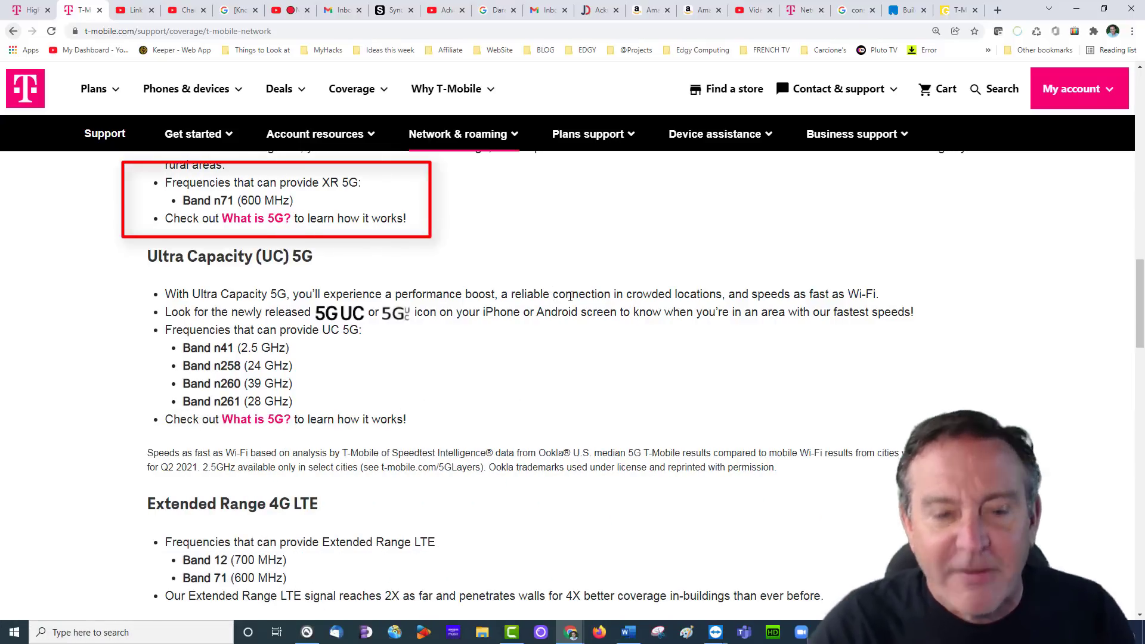
pyautogui.scroll(1, 460, 355)
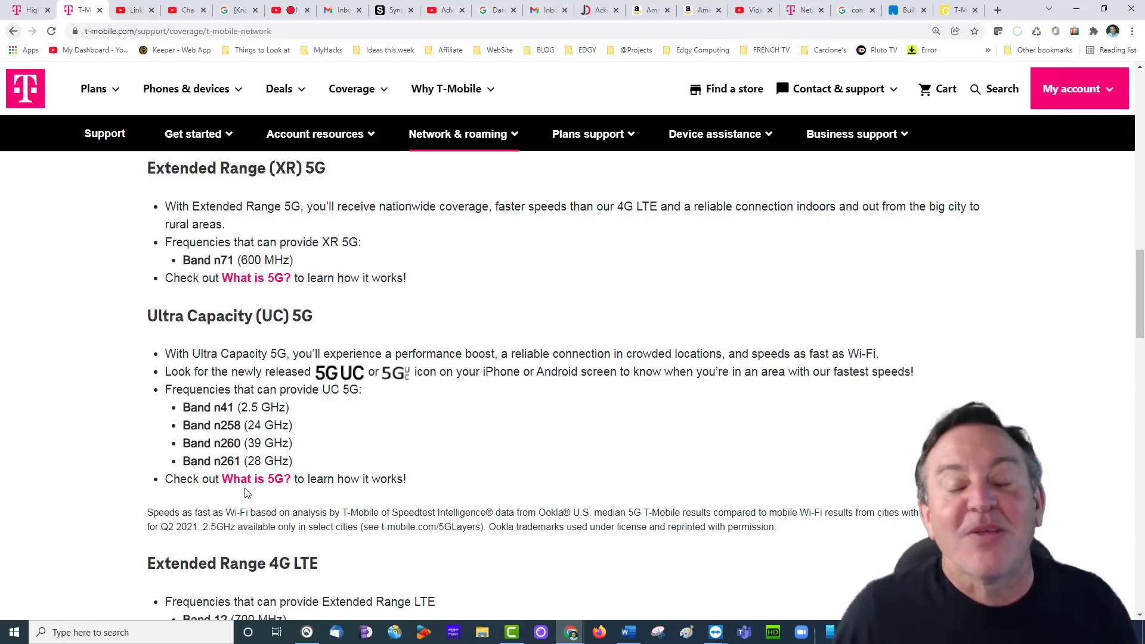
pyautogui.scroll(-6, 248, 492)
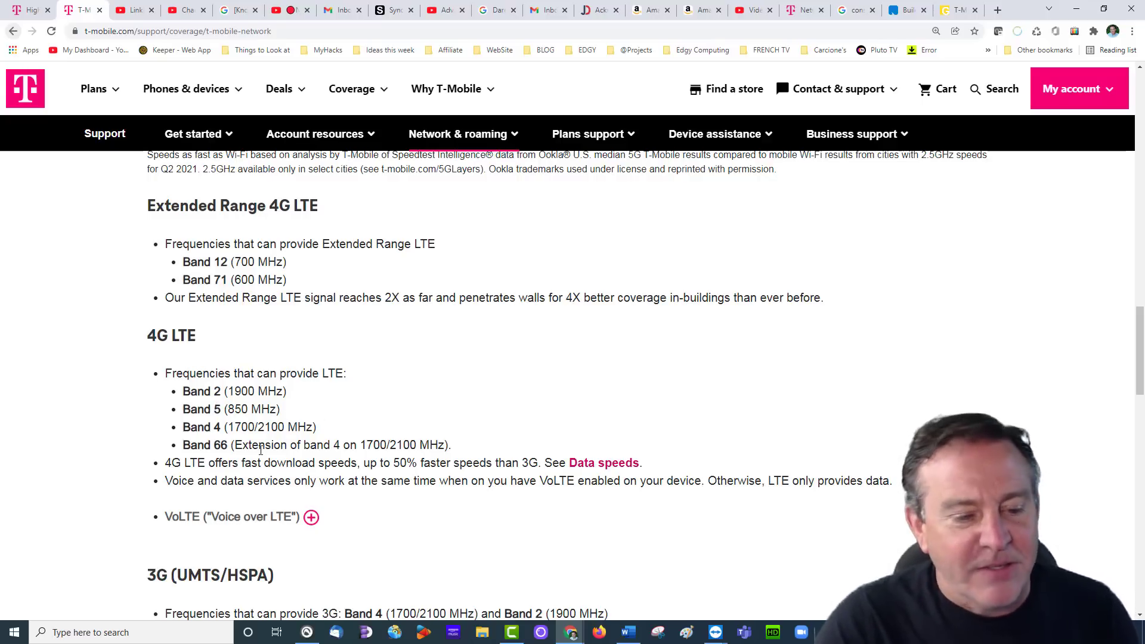
pyautogui.scroll(-3, 261, 452)
pyautogui.scroll(3, 262, 454)
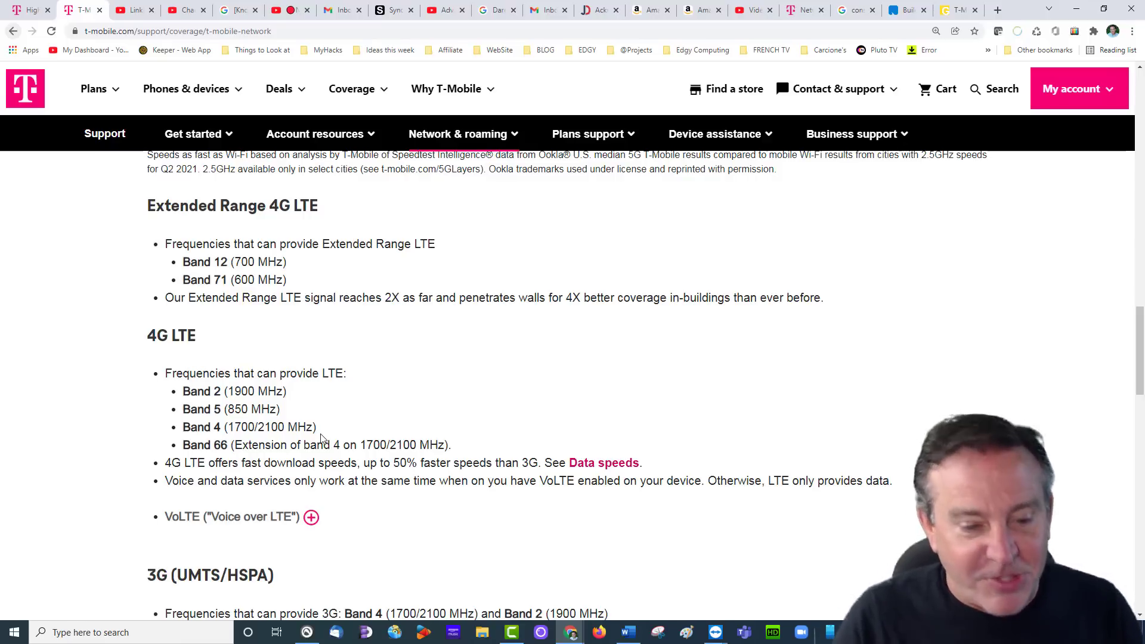
pyautogui.scroll(4, 322, 438)
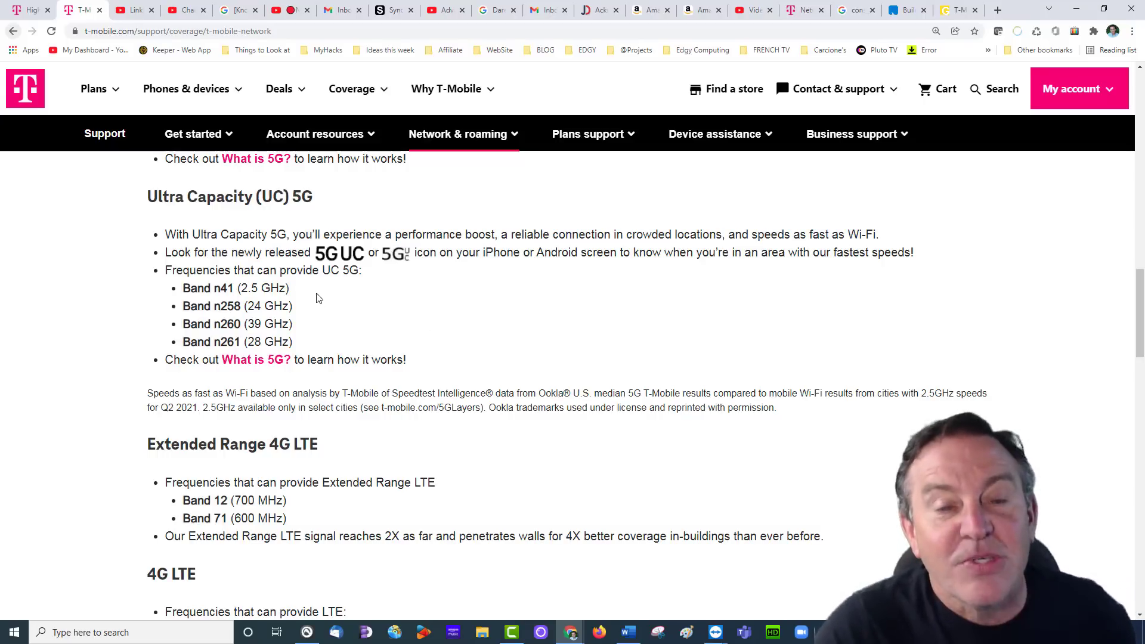
pyautogui.scroll(2, 318, 298)
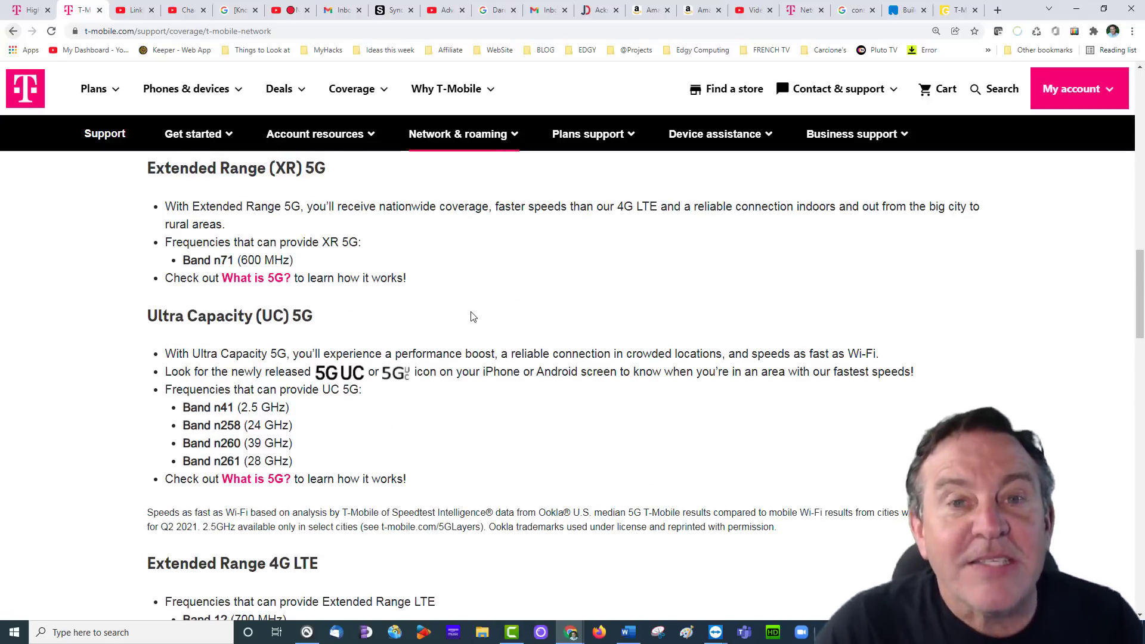
pyautogui.scroll(-1, 471, 316)
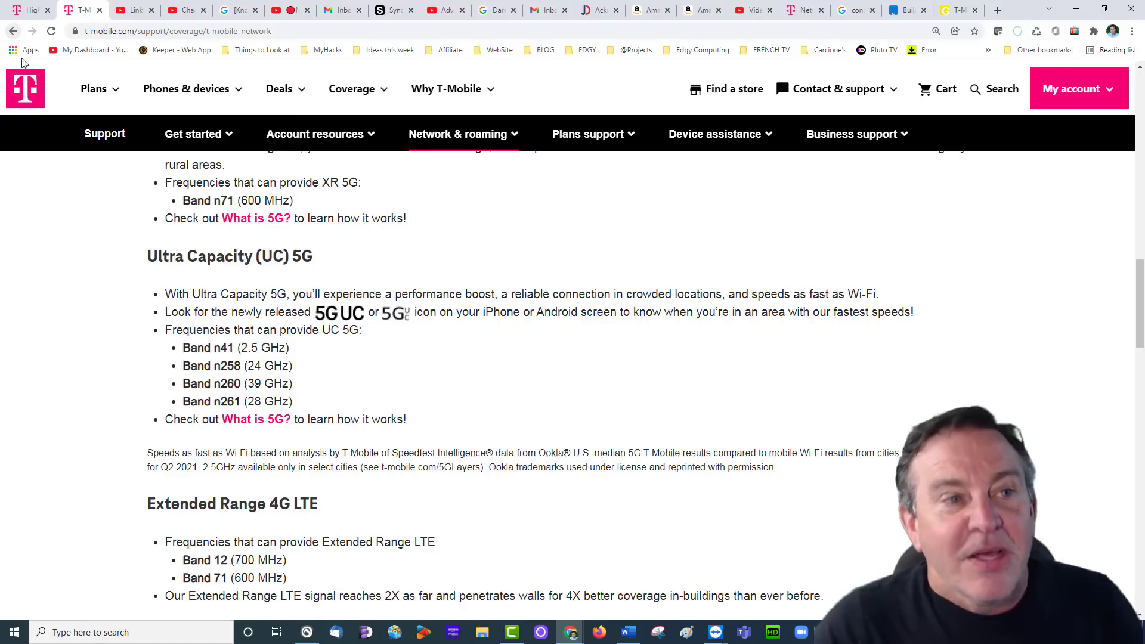
pyautogui.click(31, 10)
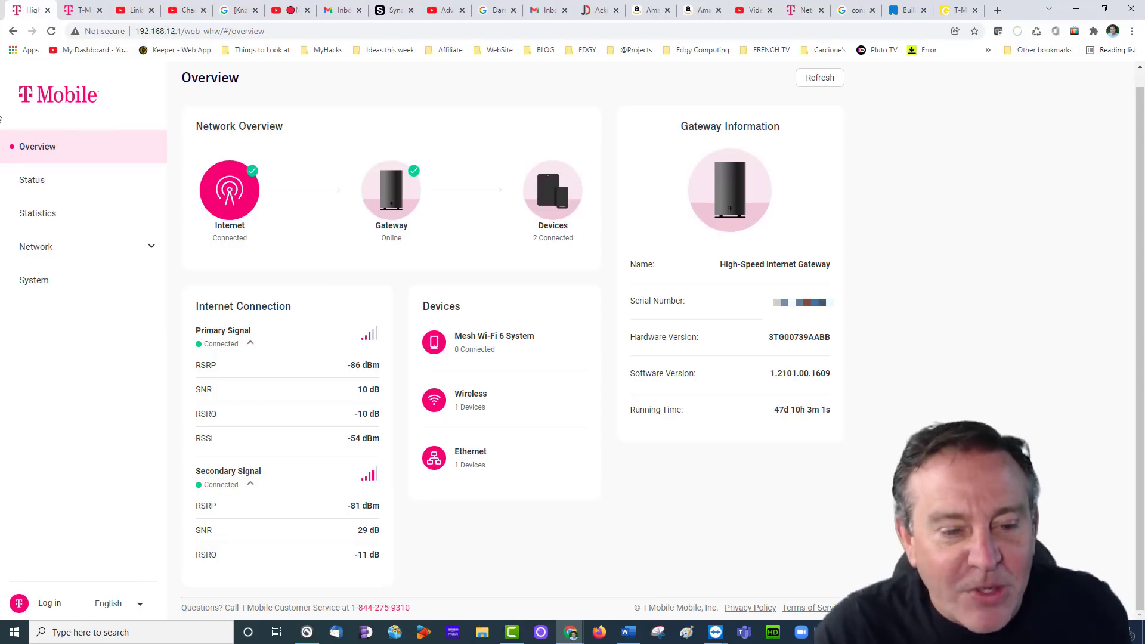
# Collapse and re-expand Primary and Secondary Signal to show RSRP -86 dBm, SNR 10 dB, RSRQ -10 dB.
pyautogui.click(251, 343)
pyautogui.click(251, 400)
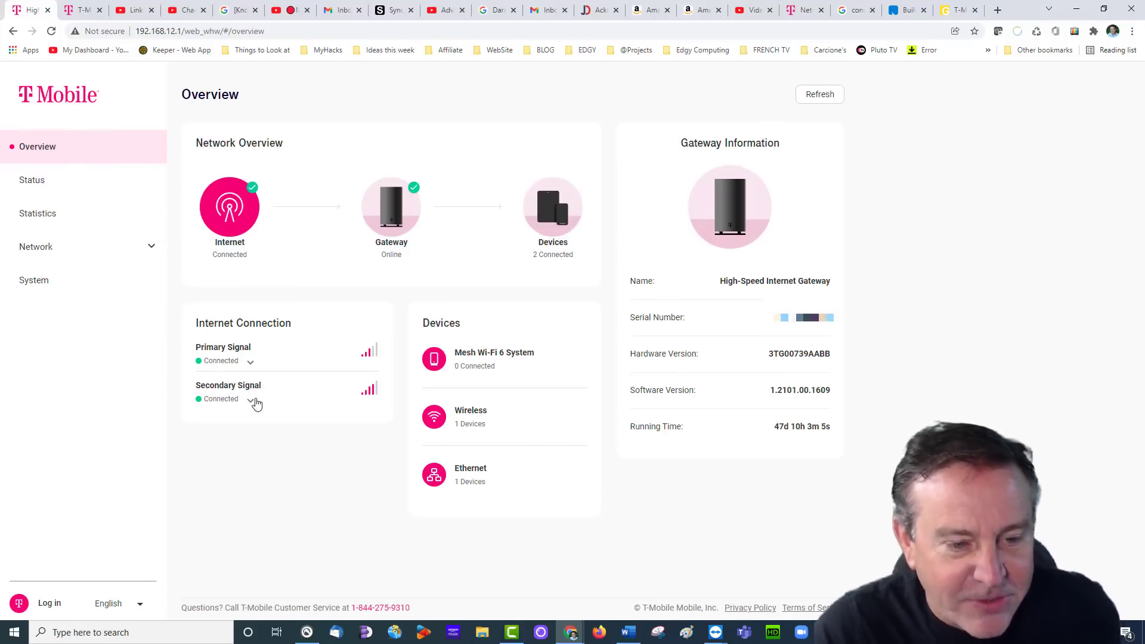
pyautogui.click(251, 365)
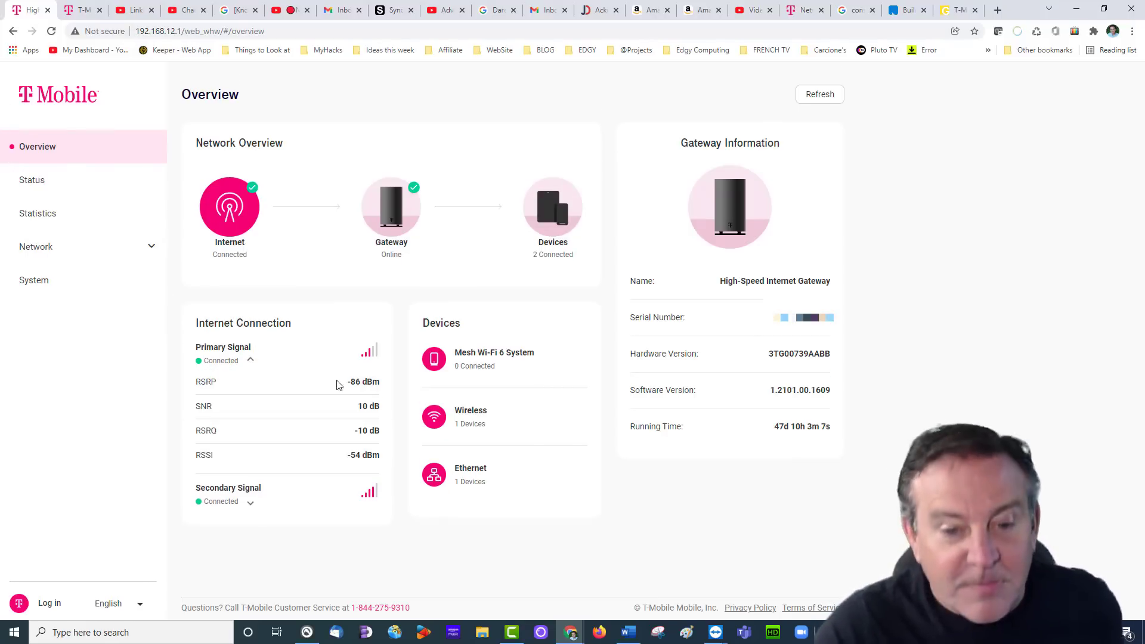
pyautogui.click(251, 504)
pyautogui.scroll(-1, 352, 427)
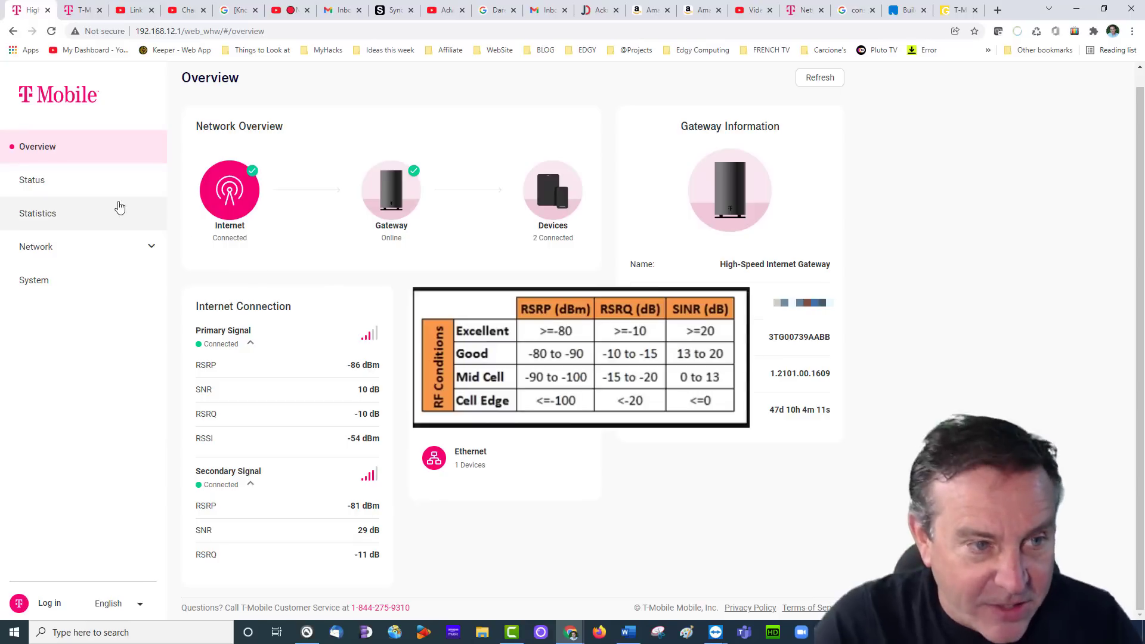
# On the Status page, expand Primary Signal (Band B66) and Secondary Signal (Band n41) details.
pyautogui.click(66, 180)
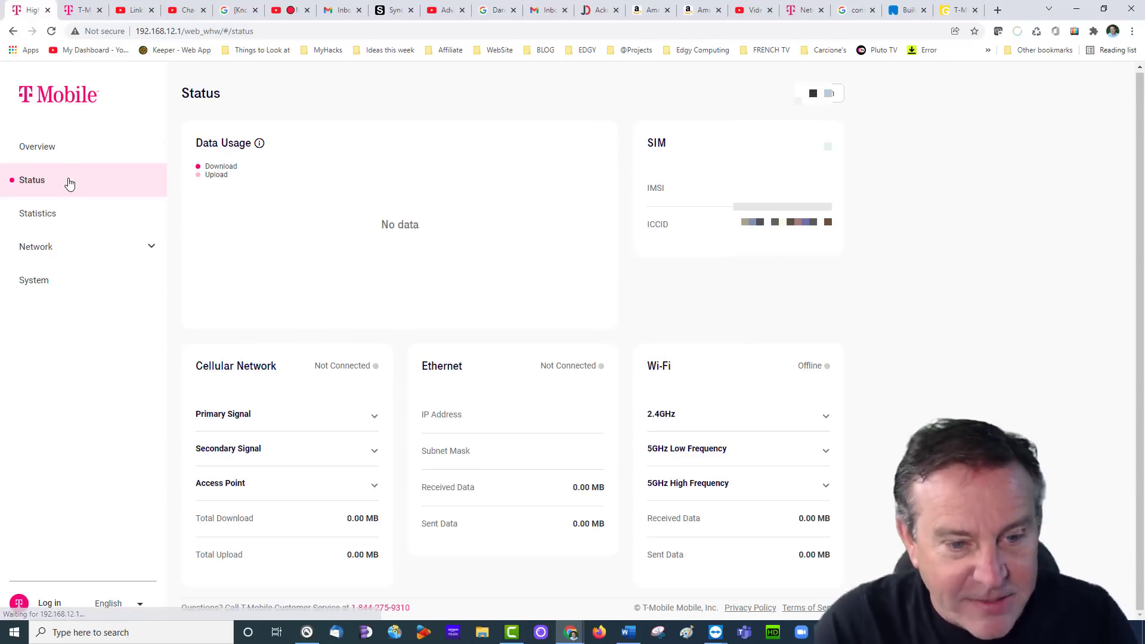
pyautogui.click(371, 414)
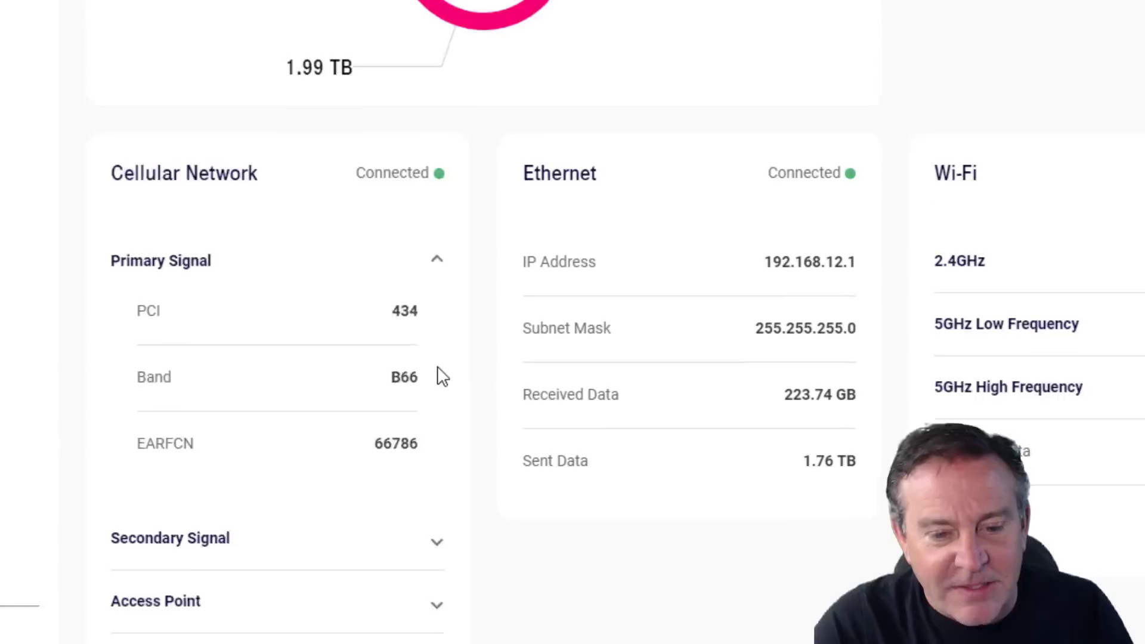
pyautogui.scroll(-3, 442, 375)
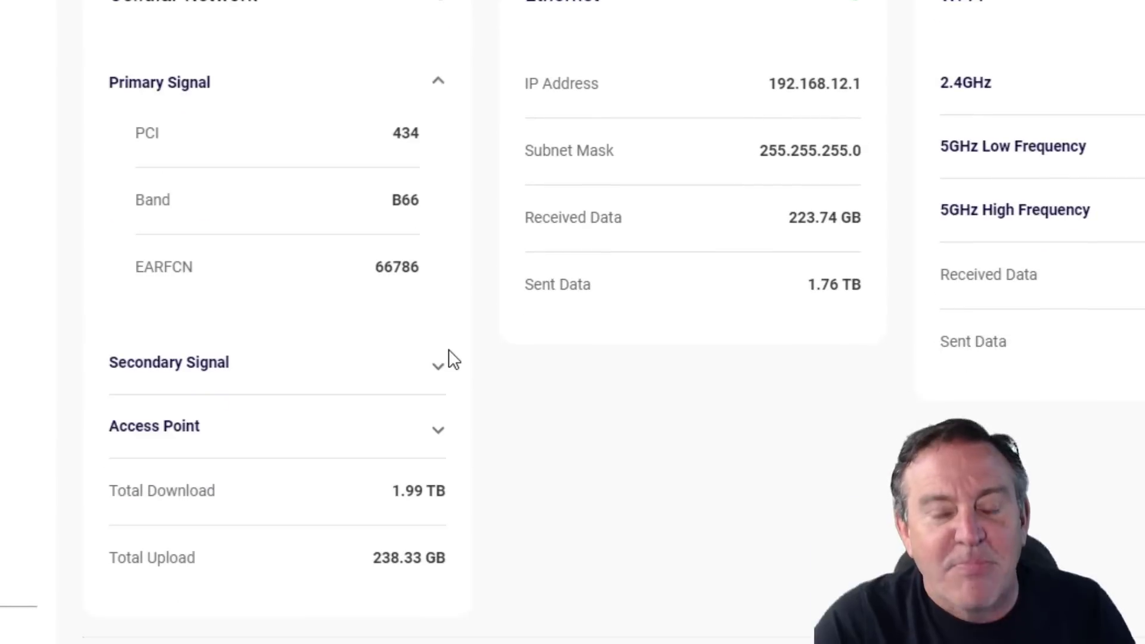
pyautogui.click(450, 384)
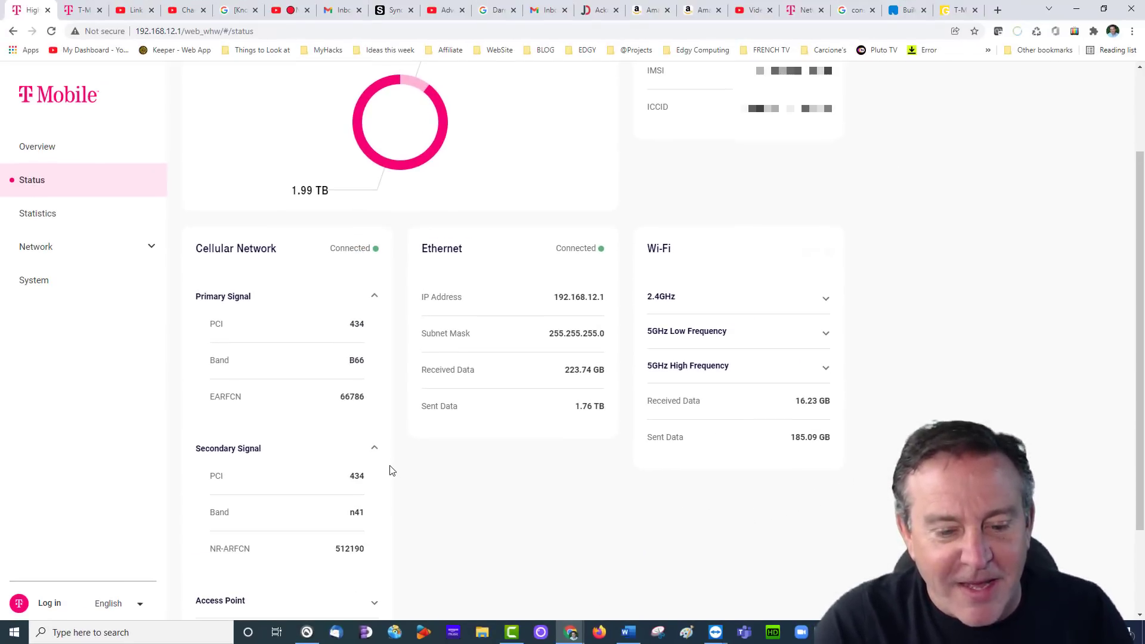
pyautogui.scroll(-2, 388, 468)
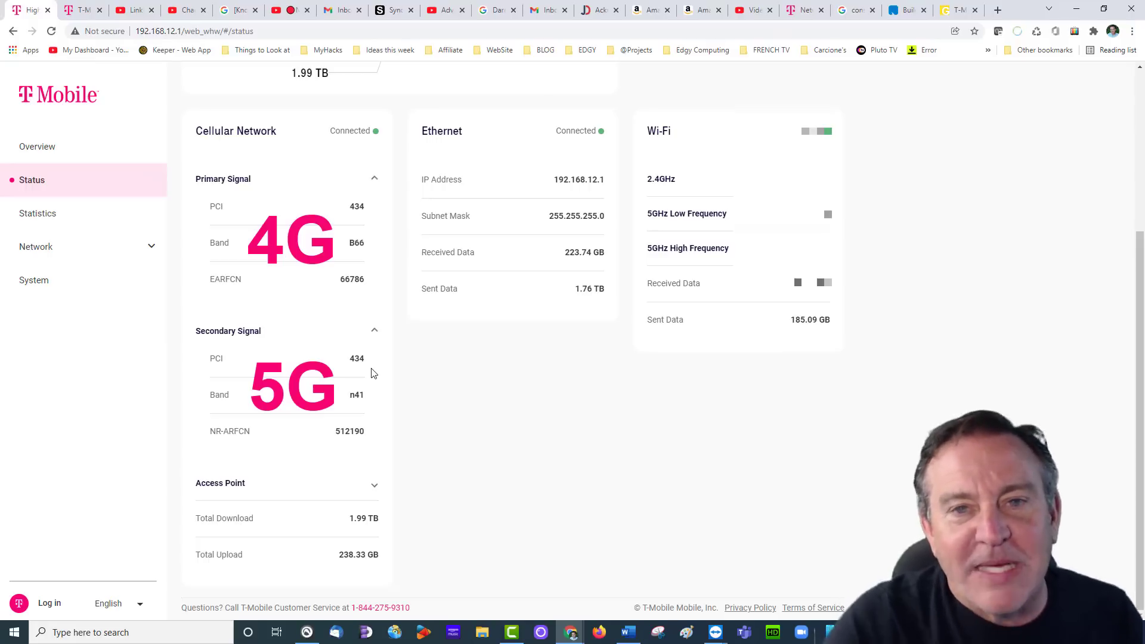
# On the t-mobile.com coverage page, highlight the Band 66 and Band 2 1900 MHz frequencies, then view Ultra Capacity 5G.
pyautogui.click(94, 10)
pyautogui.scroll(-6, 375, 310)
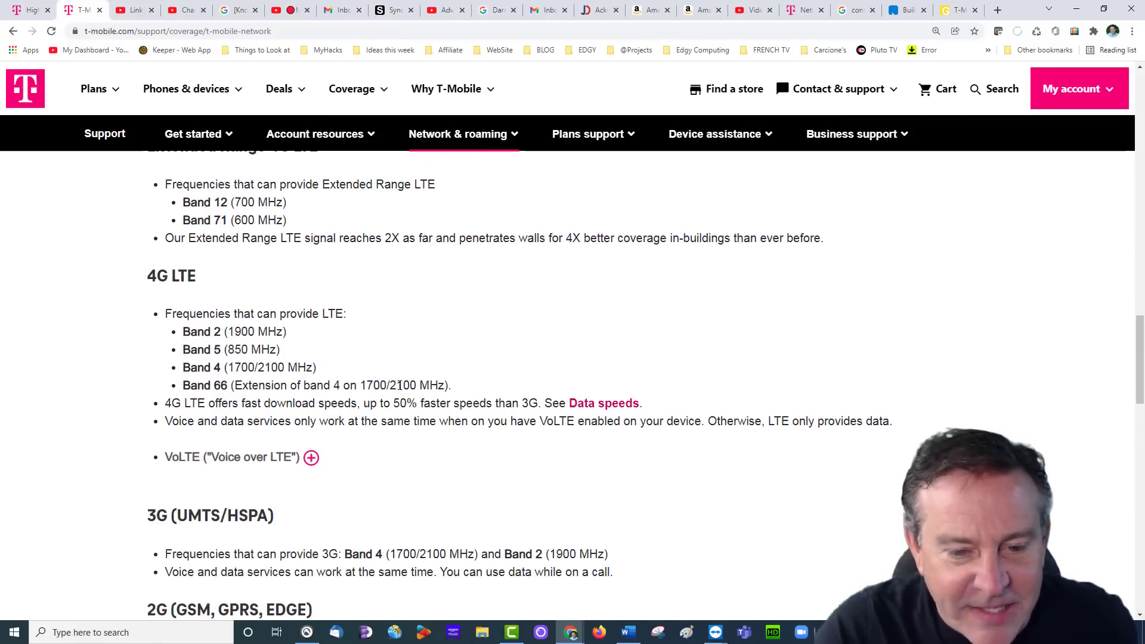
pyautogui.moveTo(360, 385); pyautogui.dragTo(418, 384)
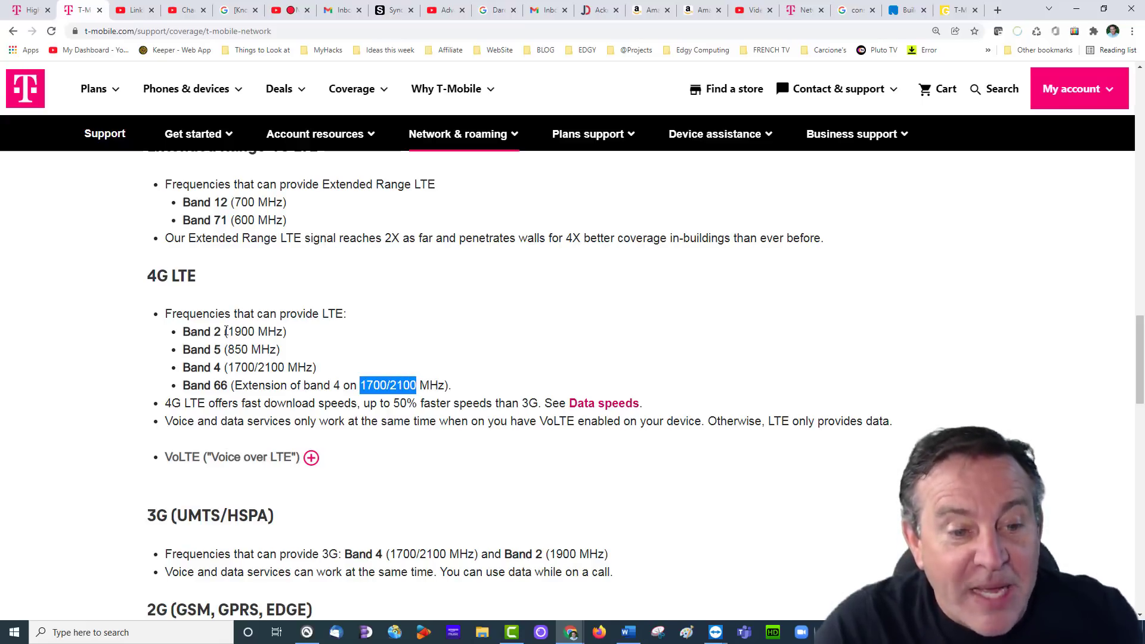
pyautogui.click(234, 331)
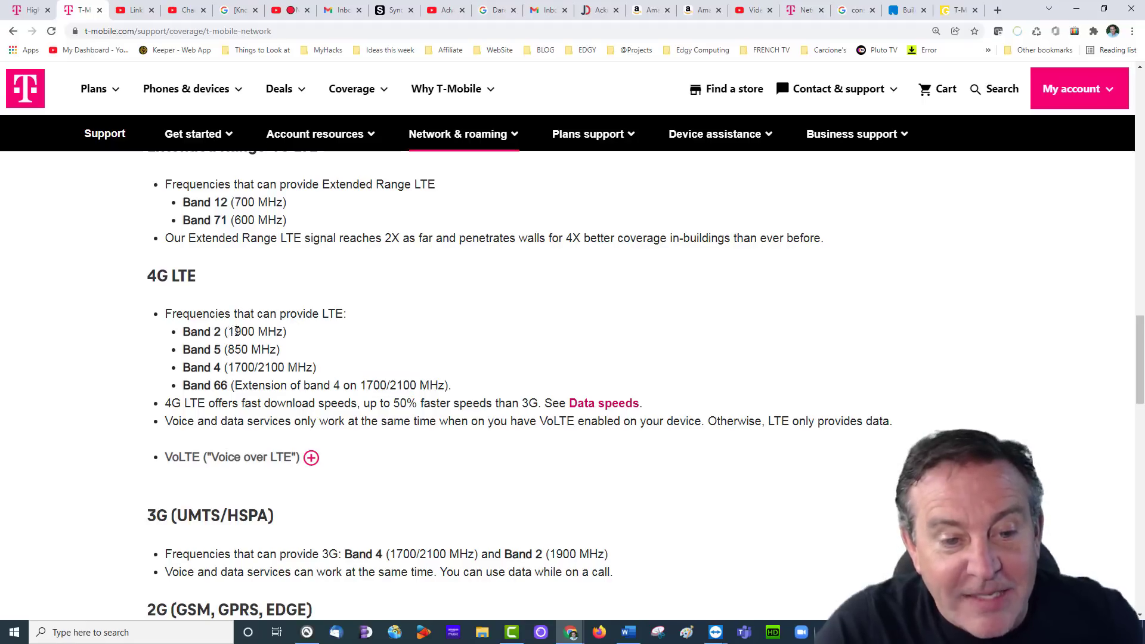
pyautogui.moveTo(228, 332); pyautogui.dragTo(279, 332)
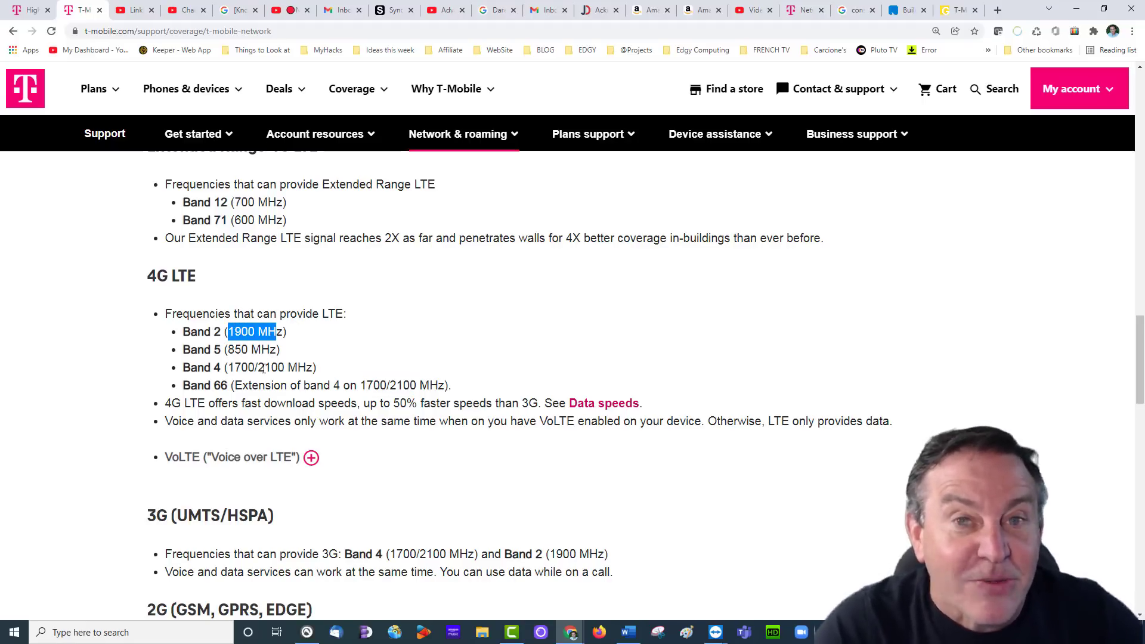
pyautogui.scroll(5, 262, 367)
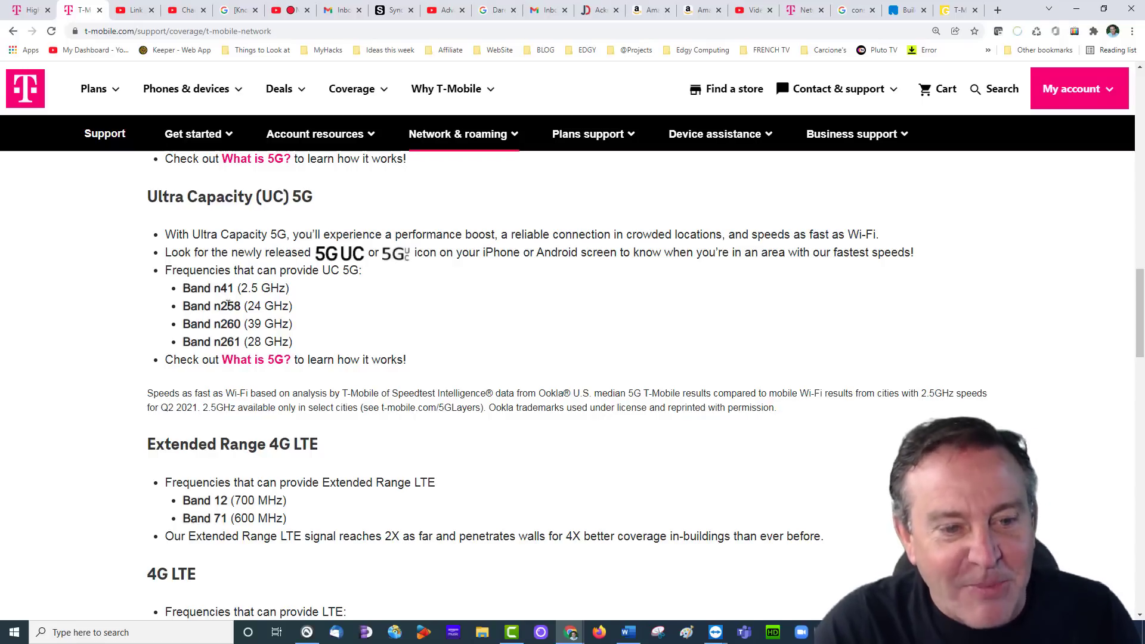
pyautogui.moveTo(216, 307); pyautogui.dragTo(268, 325)
pyautogui.click(223, 325)
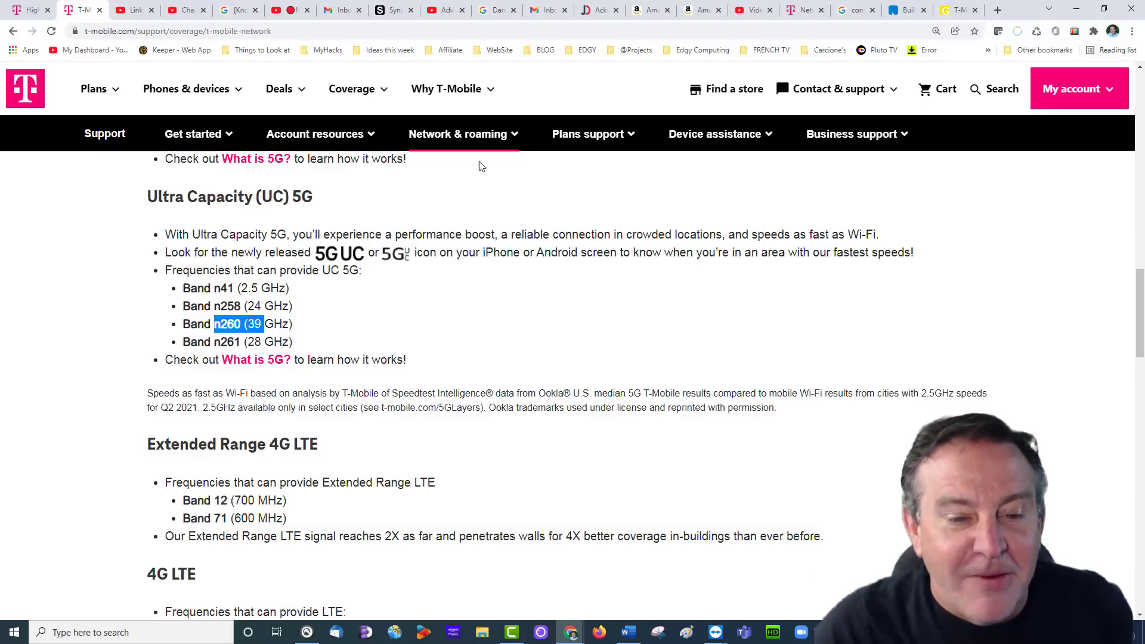
pyautogui.click(486, 290)
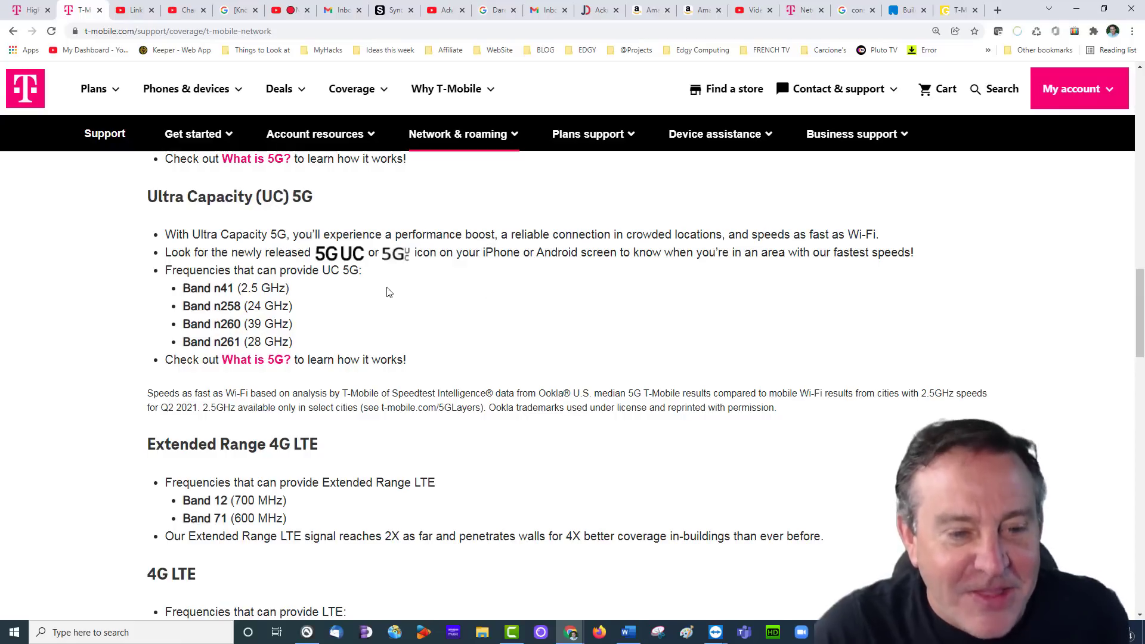
pyautogui.moveTo(291, 289); pyautogui.dragTo(169, 289)
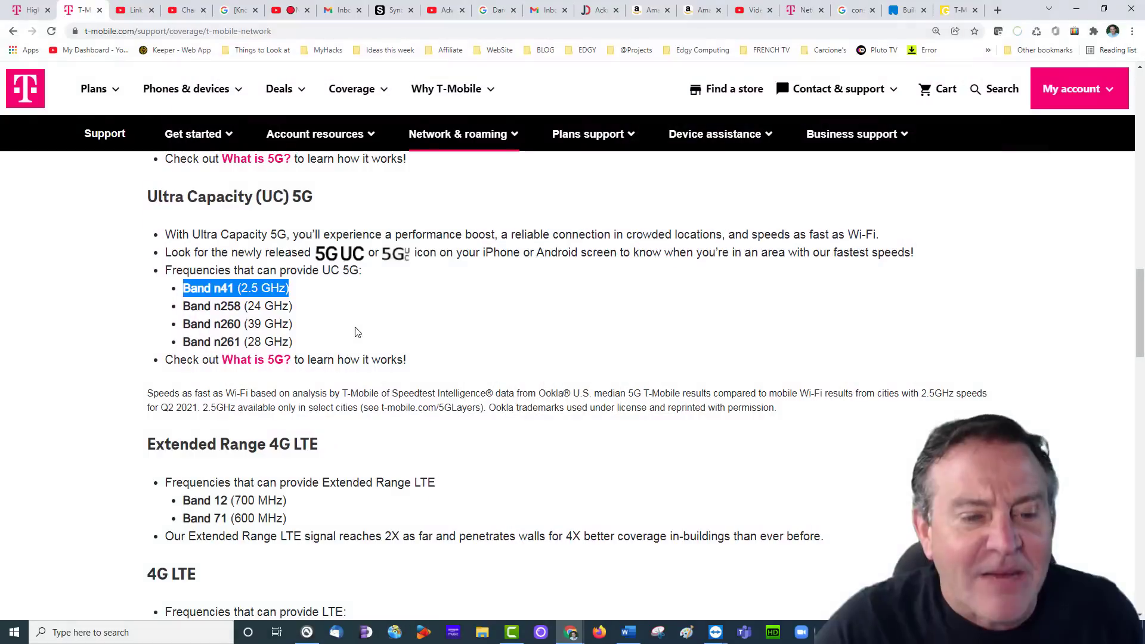
pyautogui.click(305, 346)
pyautogui.moveTo(304, 346); pyautogui.dragTo(183, 303)
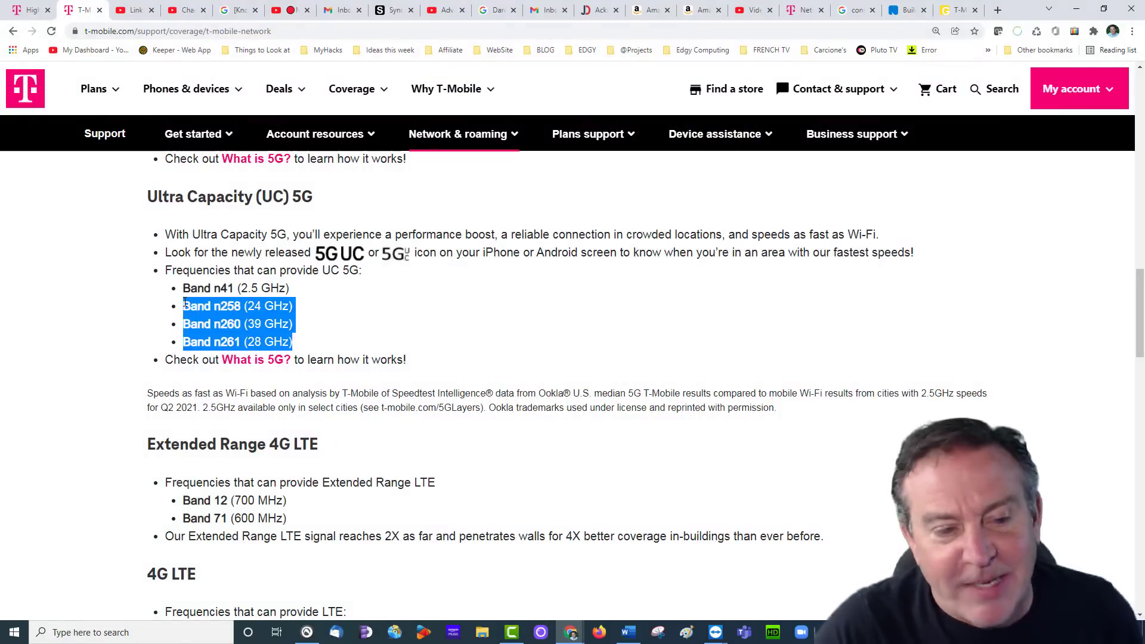
pyautogui.click(596, 356)
pyautogui.moveTo(301, 290); pyautogui.dragTo(183, 289)
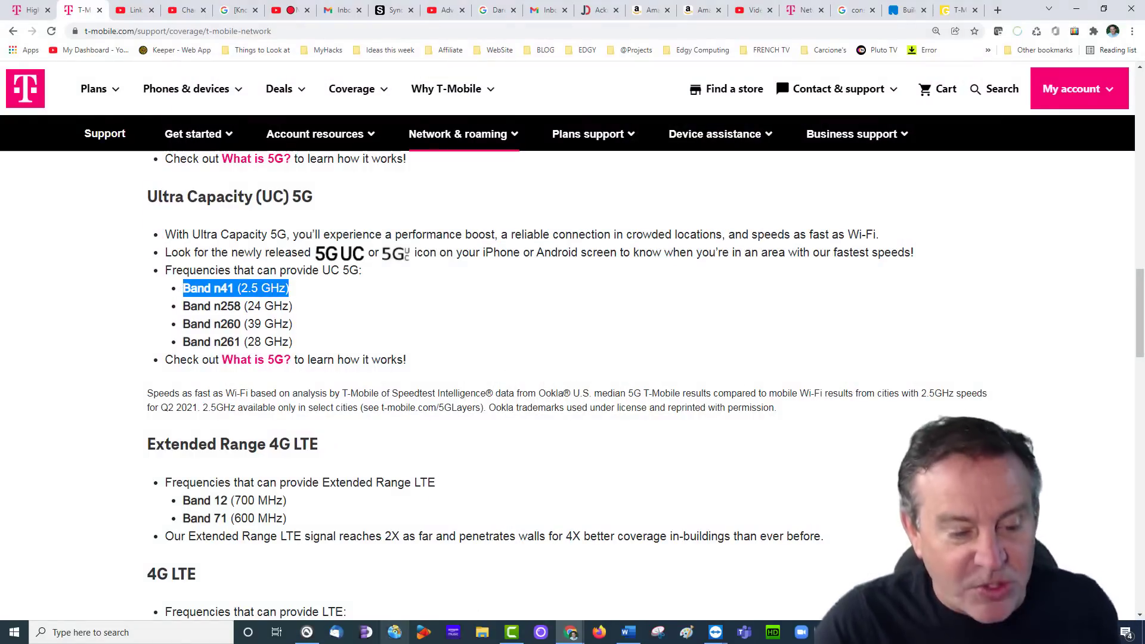
pyautogui.click(115, 638)
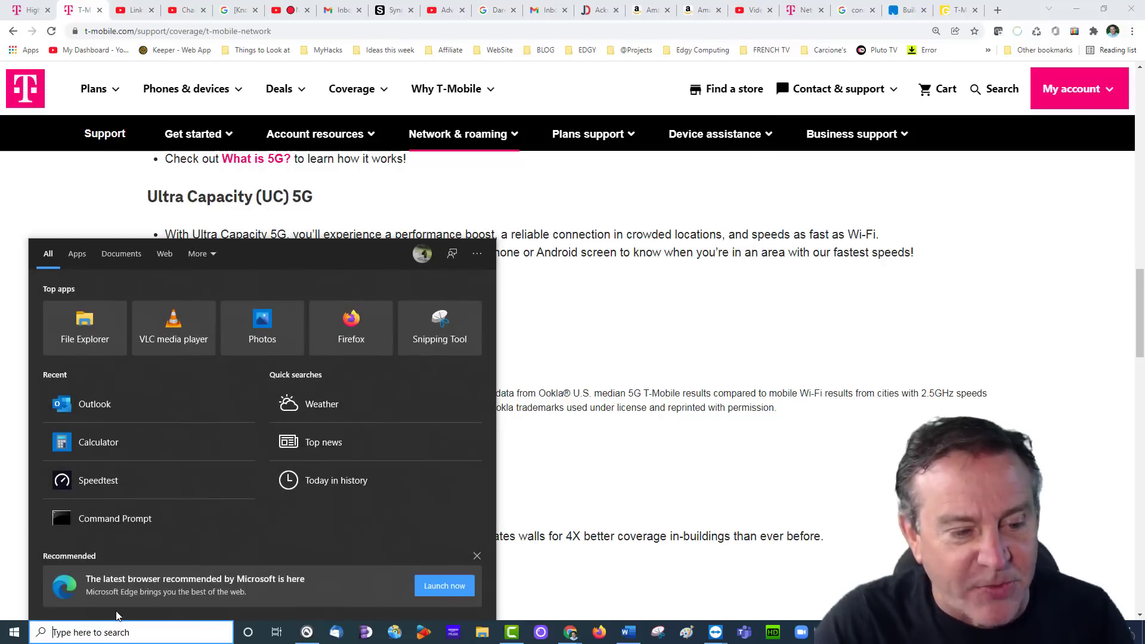
pyautogui.click(728, 314)
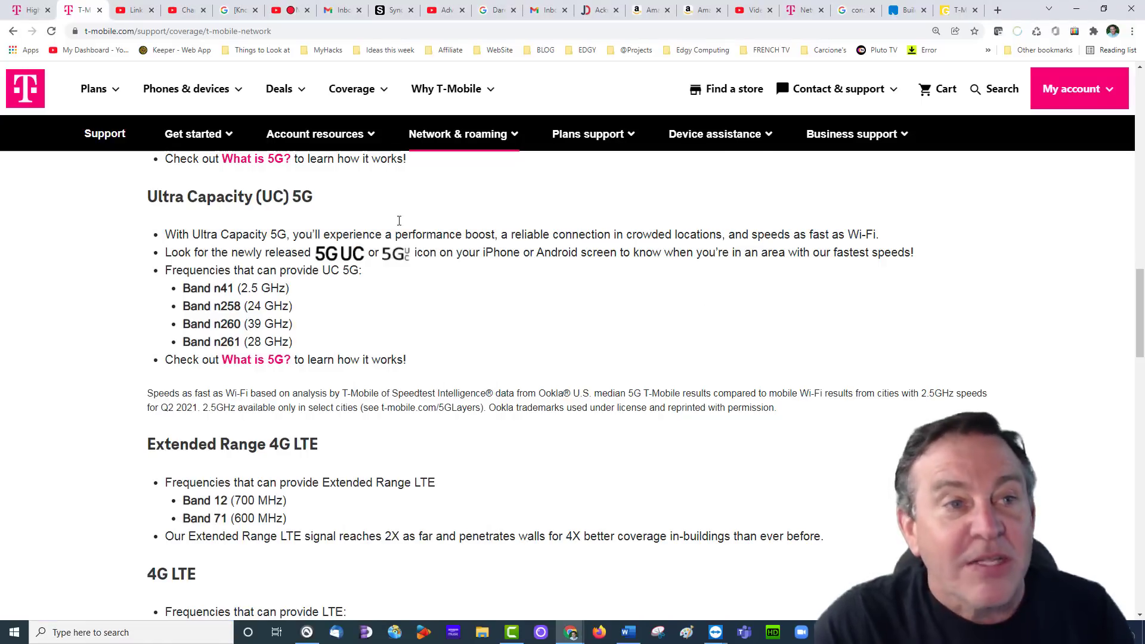
# Return to the gateway tab's Overview page, showing 47d 11h 36m running time.
pyautogui.click(24, 11)
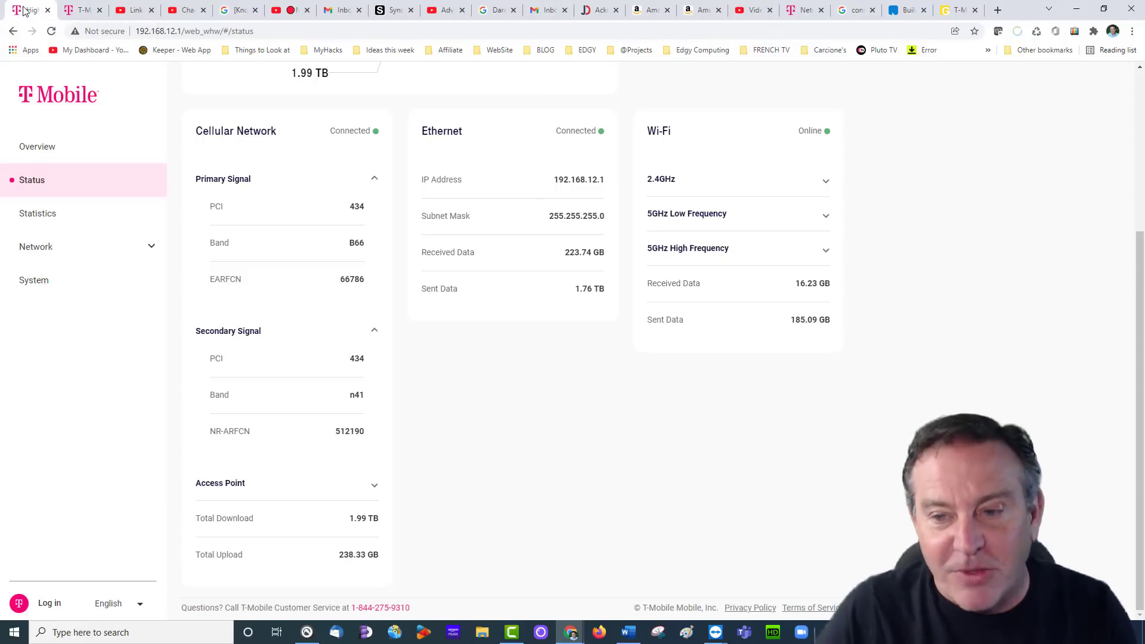
pyautogui.click(37, 147)
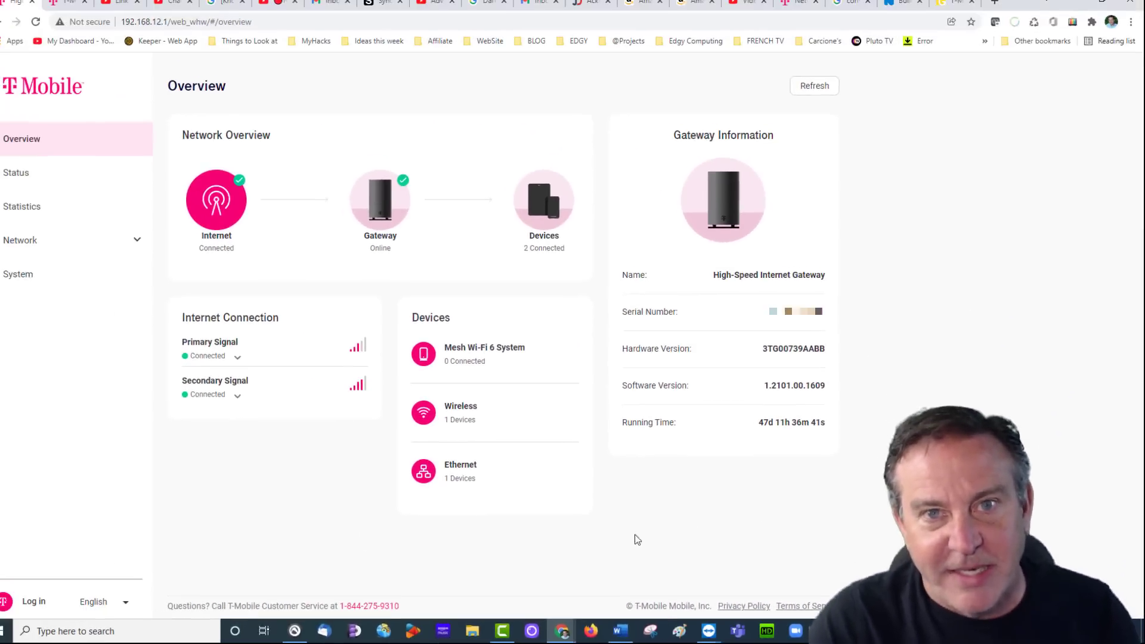
pyautogui.click(78, 638)
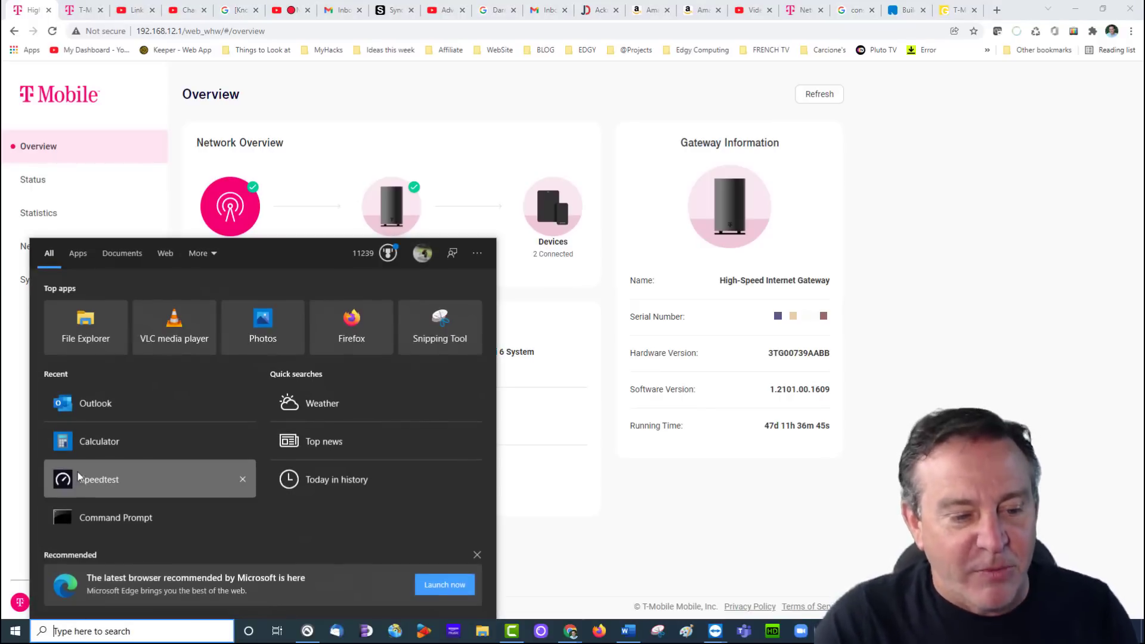
# Launch the Speedtest app from the Start menu's Recent list.
pyautogui.click(94, 481)
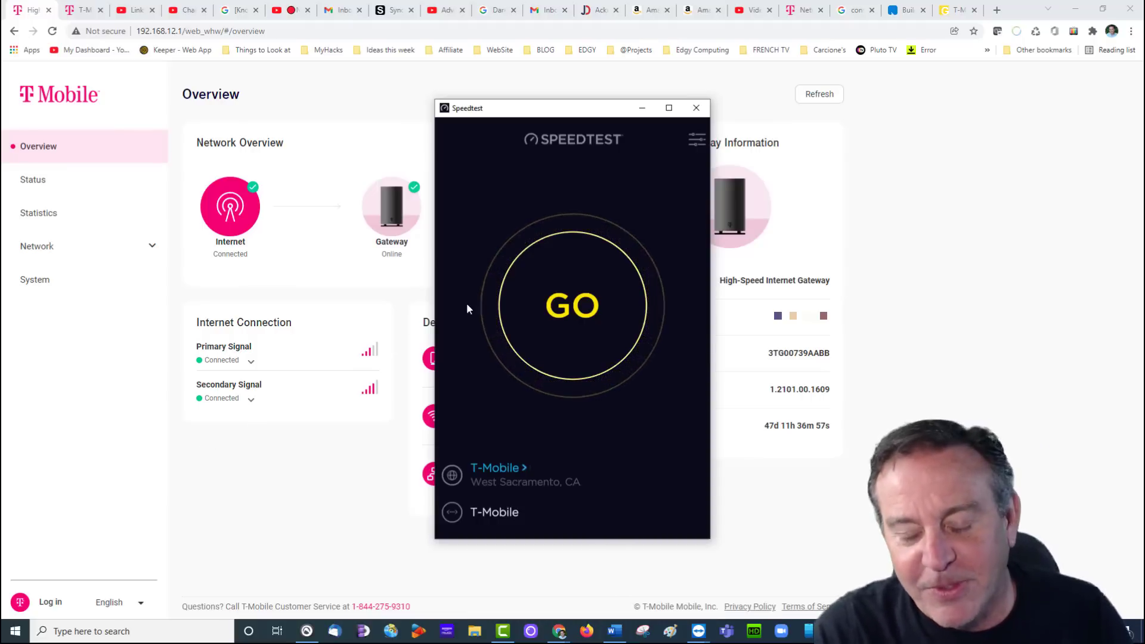
# Run the speed test (18 ms ping, 707.14 Mbps down, 145.20 Mbps up), then return to the gateway page.
pyautogui.click(566, 290)
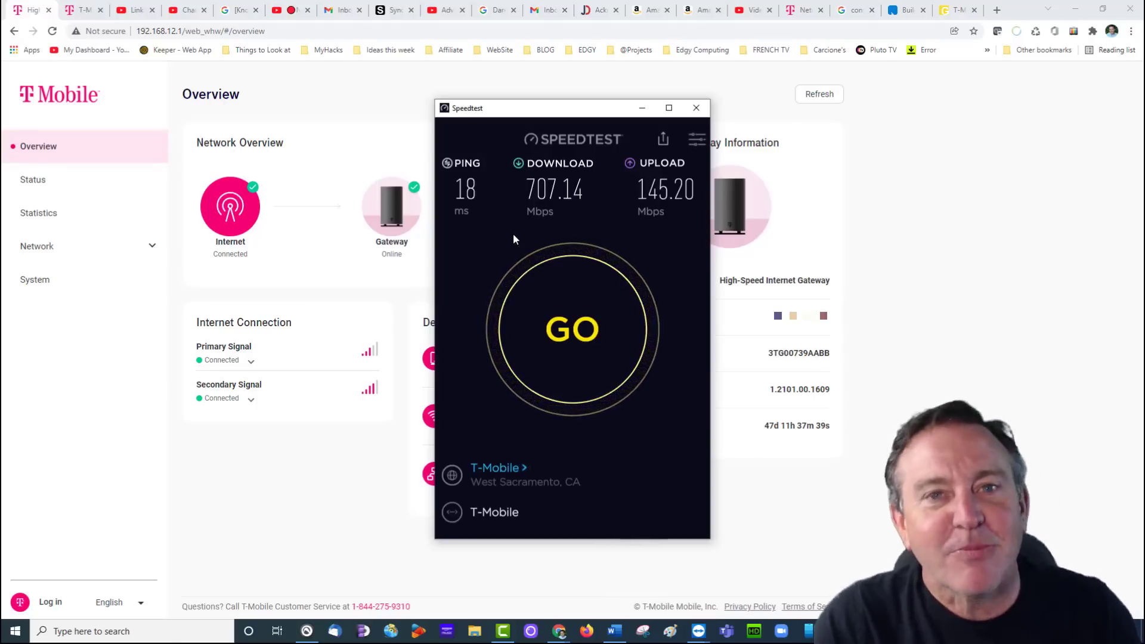
pyautogui.click(315, 475)
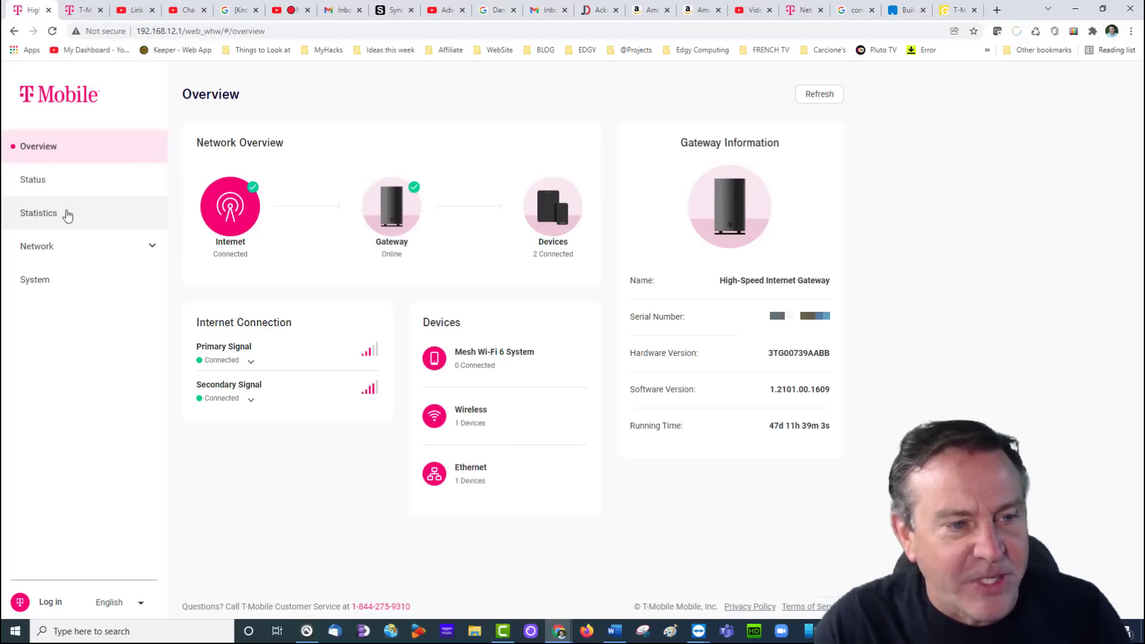
# Log in with the saved admin credentials via Network > Wi-Fi Networks and open the 5GHz settings.
pyautogui.click(69, 245)
pyautogui.click(110, 284)
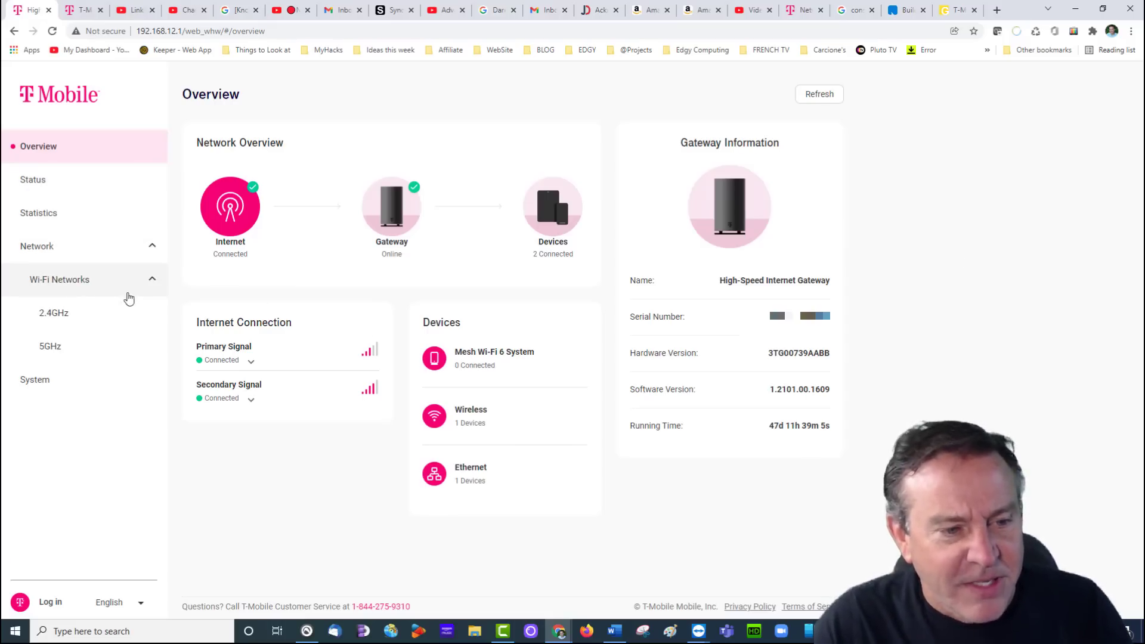
pyautogui.click(108, 319)
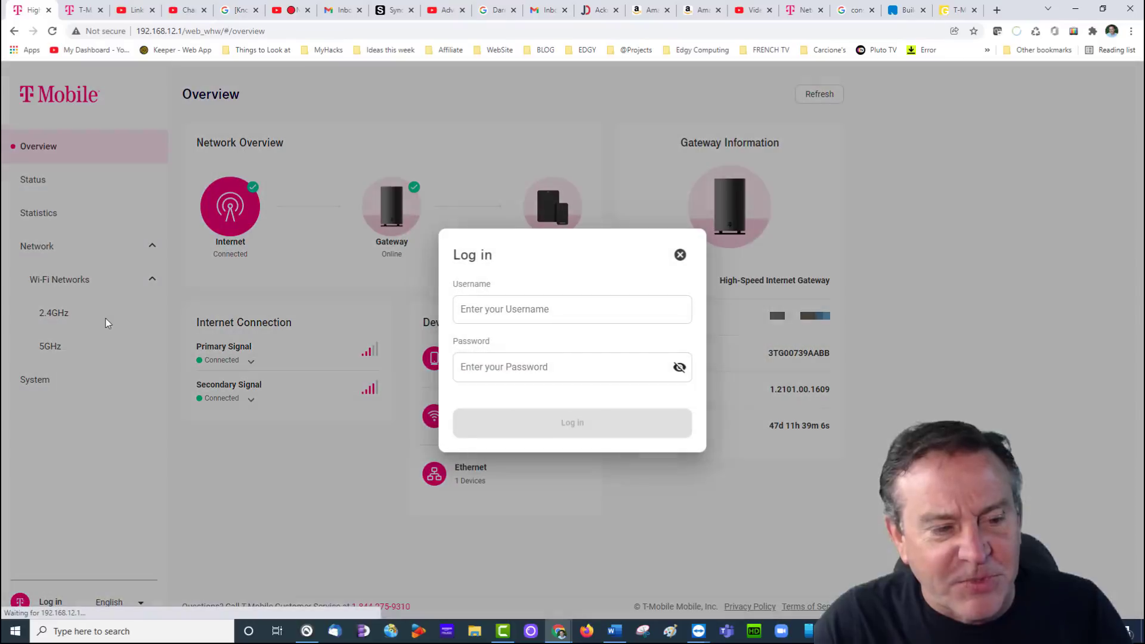
pyautogui.click(575, 309)
pyautogui.click(567, 356)
pyautogui.click(593, 425)
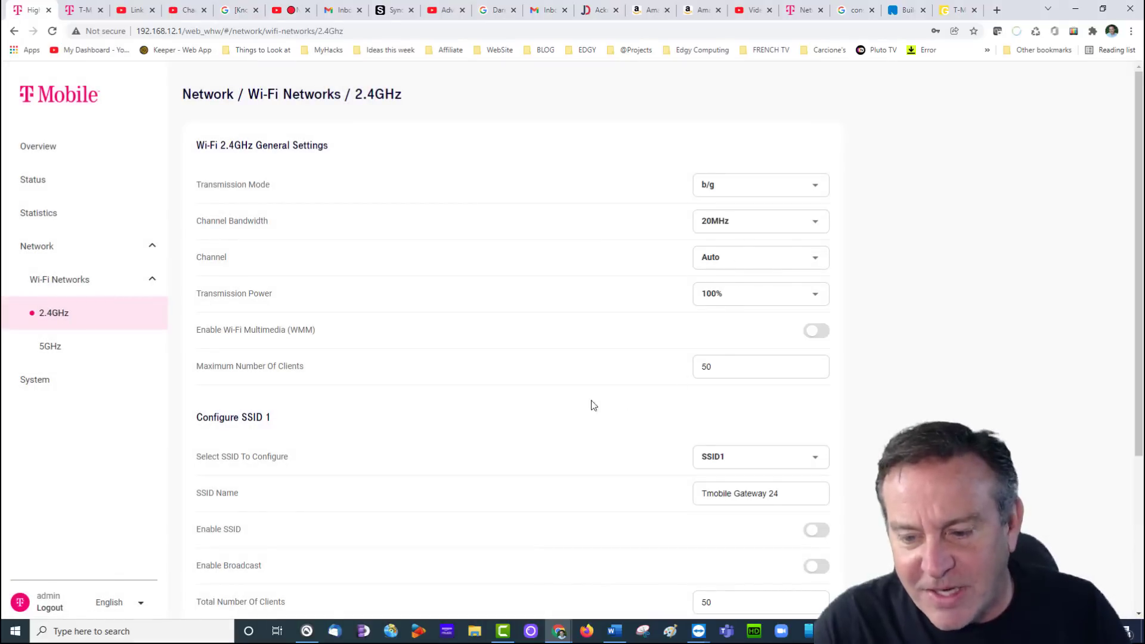
pyautogui.scroll(-4, 594, 405)
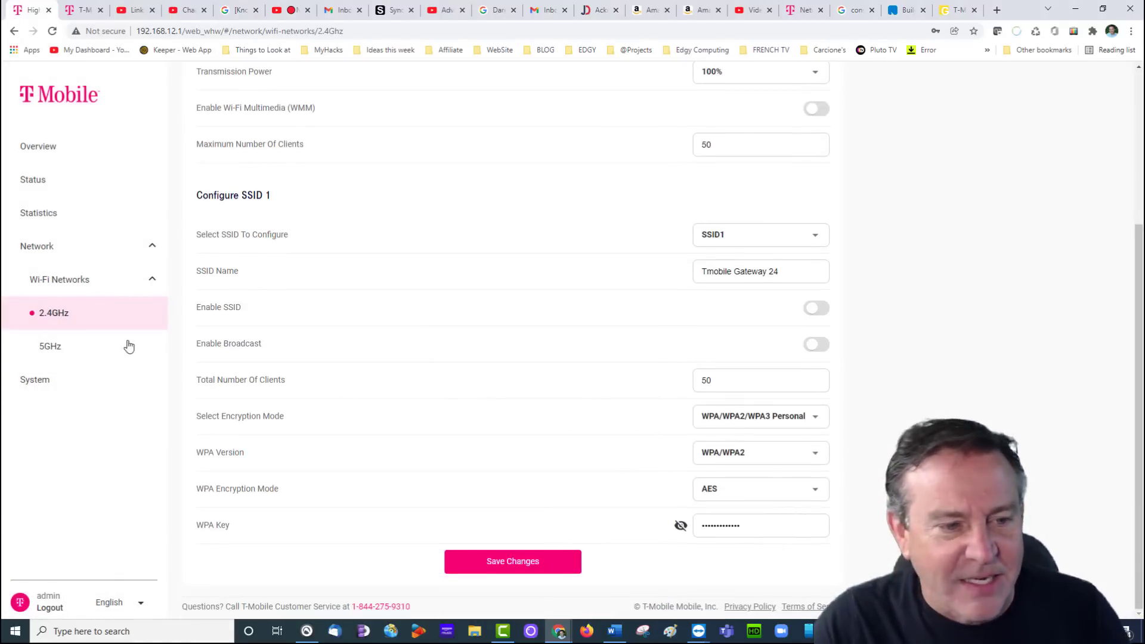
pyautogui.click(84, 350)
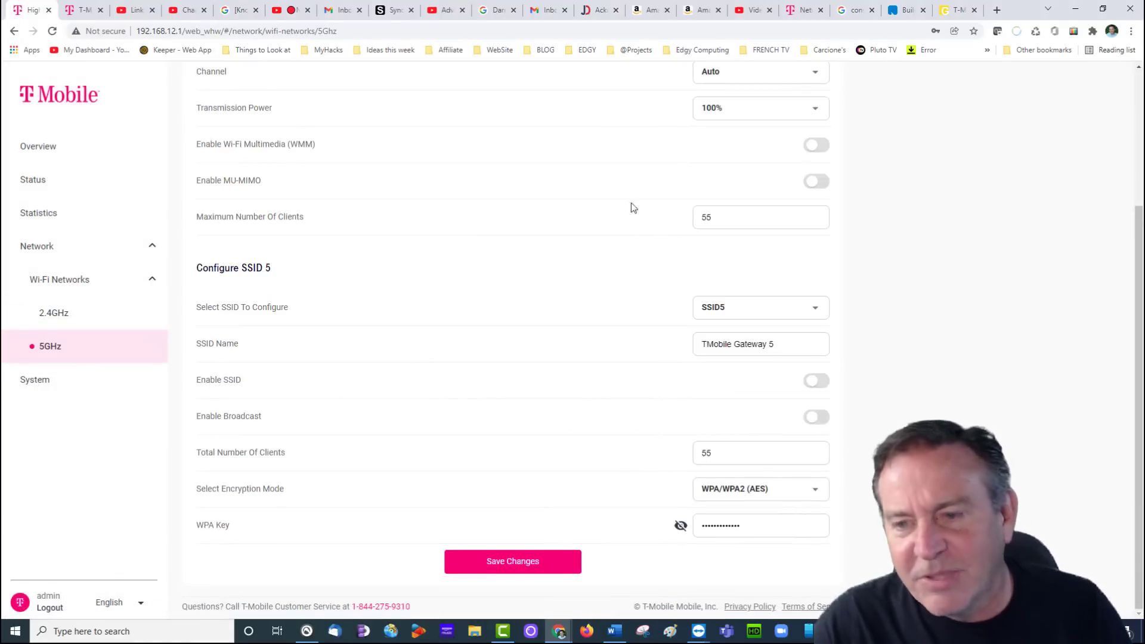
pyautogui.scroll(3, 611, 258)
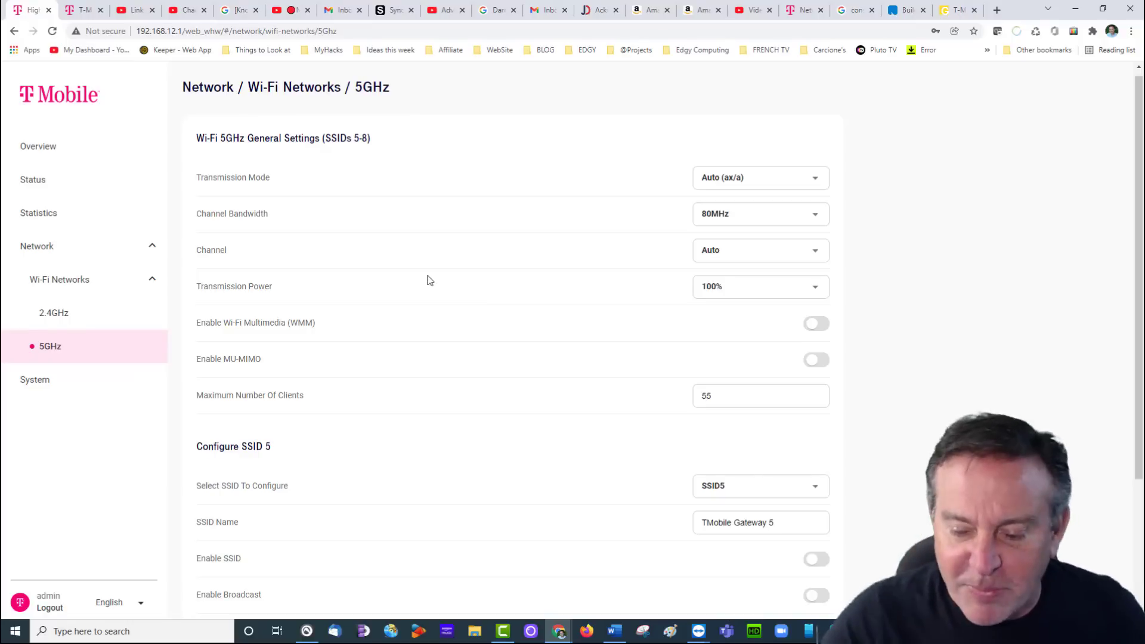
# Switch off Enable SSID and Enable Broadcast for 5GHz SSID5 'TMobile Gateway 5'.
pyautogui.moveTo(617, 633)
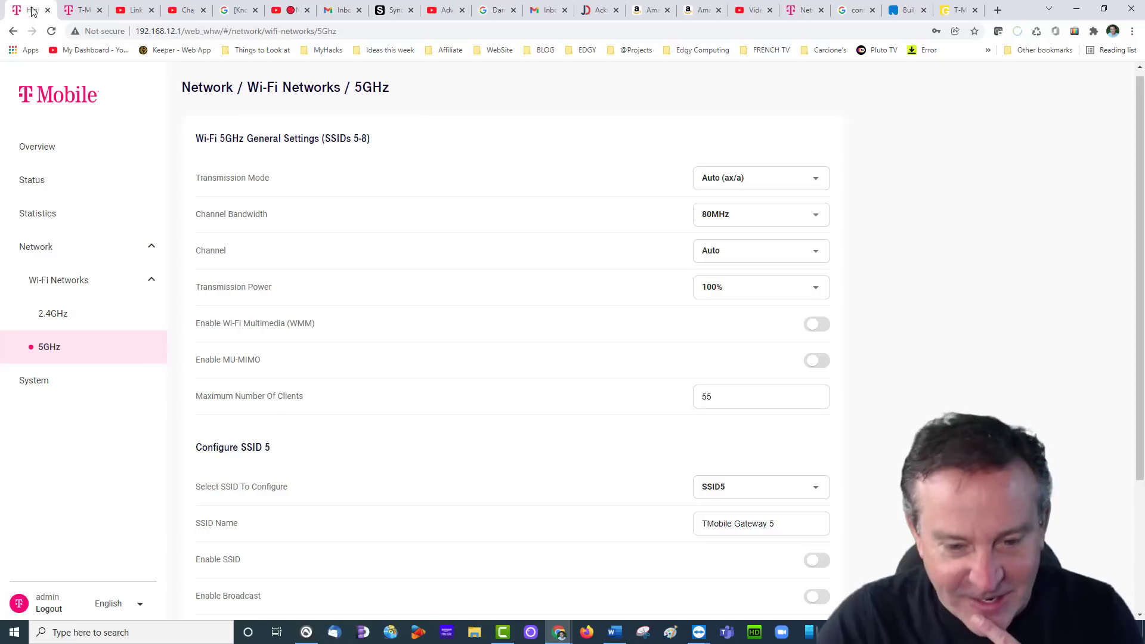
# Go back to Overview, then open the Status page to check the Data Usage chart.
pyautogui.scroll(-3, 351, 199)
pyautogui.scroll(3, 353, 197)
pyautogui.click(70, 147)
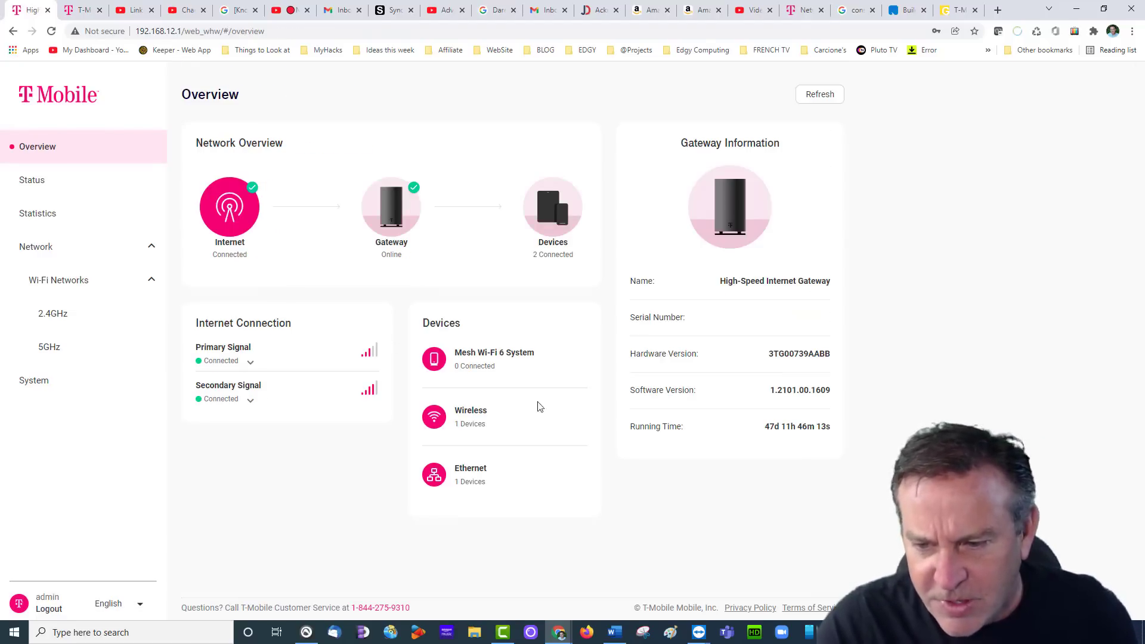
pyautogui.click(80, 179)
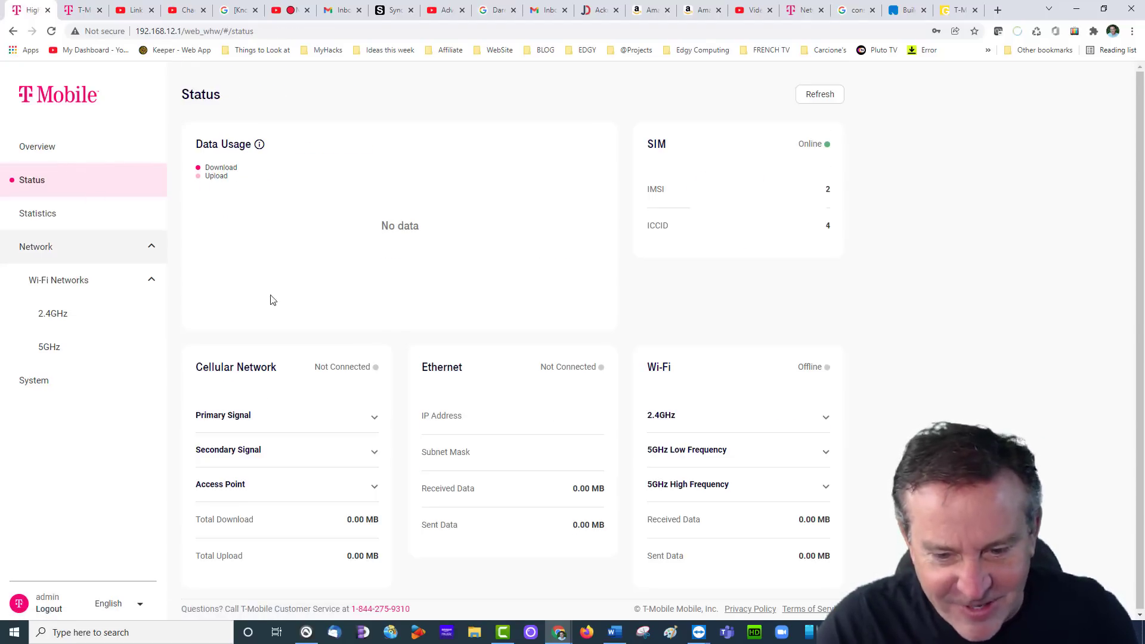